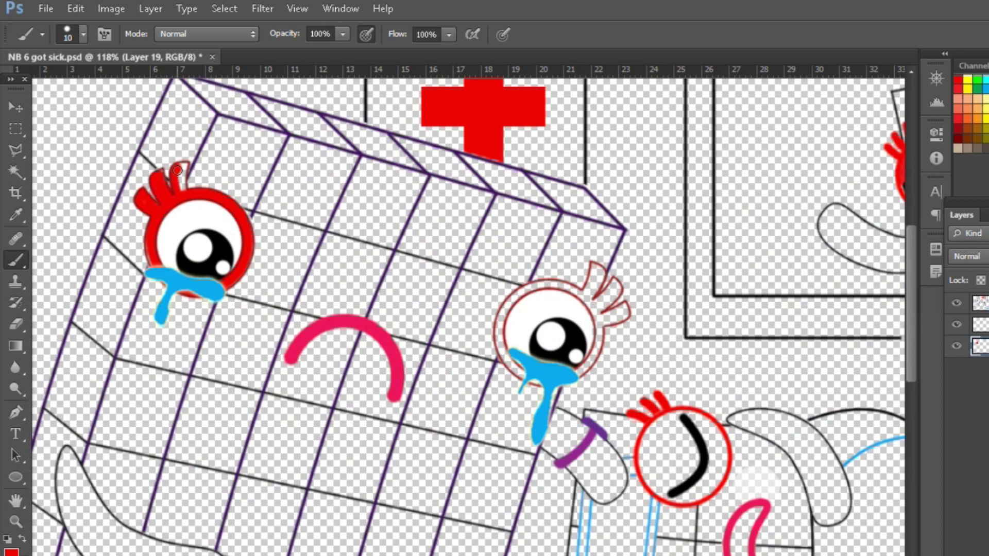
# Step: Paint the large crying block's second eye ring and its eyelashes solid red inside their outlines
pyautogui.press(']')
pyautogui.press(']')
pyautogui.press(']')
pyautogui.press(']')
pyautogui.press(']')
pyautogui.press(']')
pyautogui.press(']')
pyautogui.press(']')
pyautogui.press(']')
pyautogui.moveTo(547, 322); pyautogui.dragTo(556, 333)
pyautogui.press('[')
pyautogui.press('[')
pyautogui.press('[')
pyautogui.press('[')
pyautogui.press('[')
pyautogui.press('[')
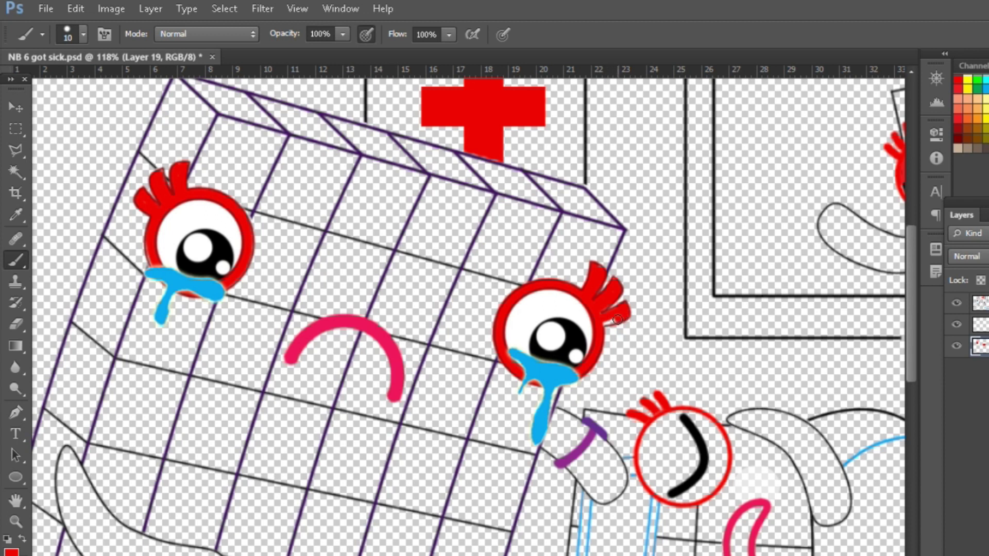
# Step: Choose dark purple as the painting colour and brush it inside the large block's curved lower arm
pyautogui.click(11, 552)
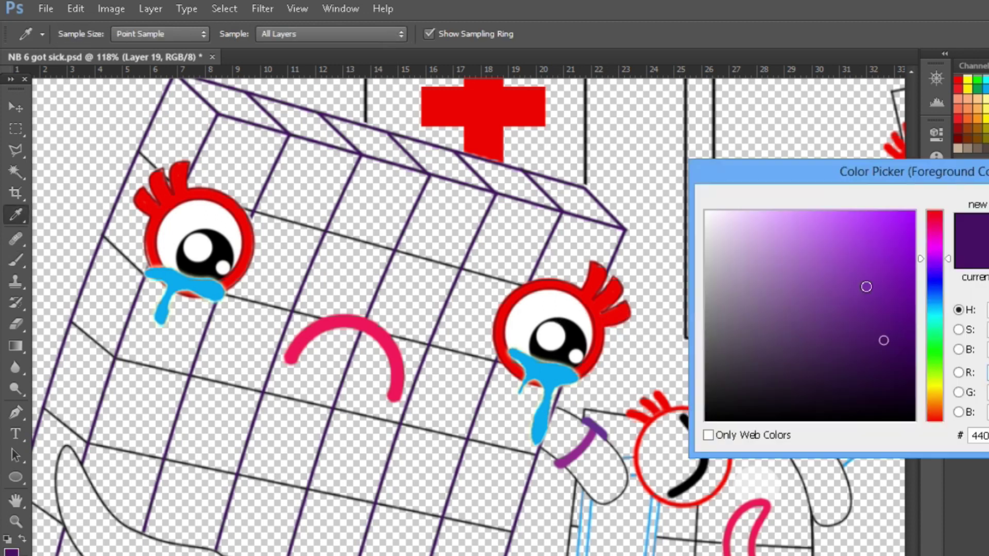
pyautogui.press('Return')
pyautogui.press('b')
pyautogui.scroll(-2, 78, 452)
pyautogui.moveTo(77, 452)
pyautogui.mouseDown()
pyautogui.moveTo(107, 504)
pyautogui.moveTo(181, 528)
pyautogui.mouseUp()
pyautogui.moveTo(77, 447)
pyautogui.mouseDown()
pyautogui.moveTo(77, 495)
pyautogui.moveTo(106, 535)
pyautogui.moveTo(152, 551)
pyautogui.moveTo(183, 547)
pyautogui.moveTo(103, 519)
pyautogui.mouseUp()
# Step: With a smaller brush, fill the large block's other arm, reaching toward the lying character, in dark purple
pyautogui.press('[')
pyautogui.press('[')
pyautogui.press('[')
pyautogui.press('[')
pyautogui.press('[')
pyautogui.moveTo(443, 422); pyautogui.dragTo(457, 460)
pyautogui.moveTo(446, 419)
pyautogui.mouseDown()
pyautogui.moveTo(488, 457)
pyautogui.moveTo(486, 469)
pyautogui.moveTo(458, 445)
pyautogui.moveTo(478, 469)
pyautogui.mouseUp()
# Step: On a new layer moved to the bottom of the stack, paint bright purple along the large block's outer edges
pyautogui.press(']')
pyautogui.press(']')
pyautogui.press(']')
pyautogui.press(']')
pyautogui.press(']')
pyautogui.press(']')
pyautogui.hotkey('ctrl', 'shift', 'alt', 'n')
pyautogui.moveTo(980, 346); pyautogui.dragTo(980, 369)
pyautogui.click(11, 552)
pyautogui.click(878, 200)
pyautogui.press('Return')
pyautogui.click(165, 180)
pyautogui.keyDown('shift'); pyautogui.click(487, 280); pyautogui.keyUp('shift')
pyautogui.moveTo(487, 281)
pyautogui.mouseDown()
pyautogui.moveTo(460, 360)
pyautogui.moveTo(458, 332)
pyautogui.moveTo(391, 518)
pyautogui.mouseUp()
pyautogui.moveTo(324, 534); pyautogui.dragTo(68, 535)
pyautogui.scroll(-1, 68, 534)
pyautogui.moveTo(69, 447)
pyautogui.mouseDown()
pyautogui.moveTo(79, 348)
pyautogui.moveTo(165, 125)
pyautogui.moveTo(83, 423)
pyautogui.mouseUp()
# Step: Enlarge the brush to 125 px and fill the large block's interior with bright purple
pyautogui.press(']')
pyautogui.press(']')
pyautogui.press(']')
pyautogui.press(']')
pyautogui.press(']')
pyautogui.press(']')
pyautogui.press(']')
pyautogui.press(']')
pyautogui.press(']')
pyautogui.moveTo(219, 183)
pyautogui.mouseDown()
pyautogui.moveTo(135, 381)
pyautogui.moveTo(186, 405)
pyautogui.moveTo(265, 197)
pyautogui.moveTo(301, 222)
pyautogui.moveTo(219, 411)
pyautogui.moveTo(267, 411)
pyautogui.moveTo(350, 219)
pyautogui.moveTo(402, 236)
pyautogui.moveTo(343, 404)
pyautogui.moveTo(286, 412)
pyautogui.mouseUp()
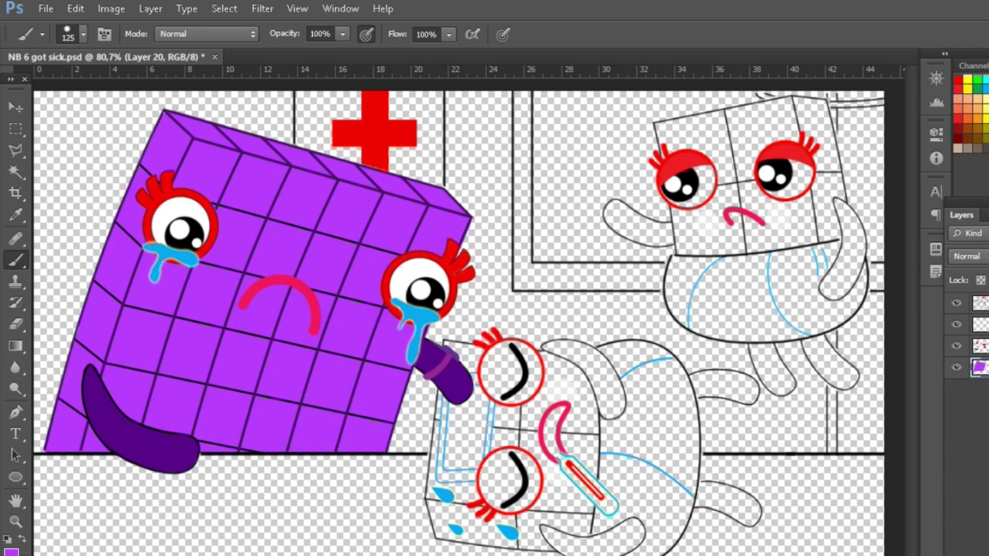
# Step: On a new layer, shade the large block's narrow side and top faces darker using the default black
pyautogui.hotkey('ctrl', 'shift', 'alt', 'n')
pyautogui.press('d')
pyautogui.press('[')
pyautogui.press('[')
pyautogui.press('[')
pyautogui.press('[')
pyautogui.press('[')
pyautogui.press('[')
pyautogui.press('[')
pyautogui.press('[')
pyautogui.press('[')
pyautogui.press('[')
pyautogui.moveTo(195, 139)
pyautogui.mouseDown()
pyautogui.moveTo(460, 205)
pyautogui.moveTo(255, 160)
pyautogui.moveTo(166, 113)
pyautogui.moveTo(143, 162)
pyautogui.moveTo(445, 199)
pyautogui.moveTo(171, 125)
pyautogui.moveTo(129, 216)
pyautogui.moveTo(60, 433)
pyautogui.moveTo(183, 153)
pyautogui.moveTo(189, 134)
pyautogui.moveTo(168, 144)
pyautogui.moveTo(74, 422)
pyautogui.mouseUp()
pyautogui.keyDown('shift'); pyautogui.click(166, 113); pyautogui.keyUp('shift')
pyautogui.press('[')
pyautogui.press(']')
pyautogui.press(']')
pyautogui.press(']')
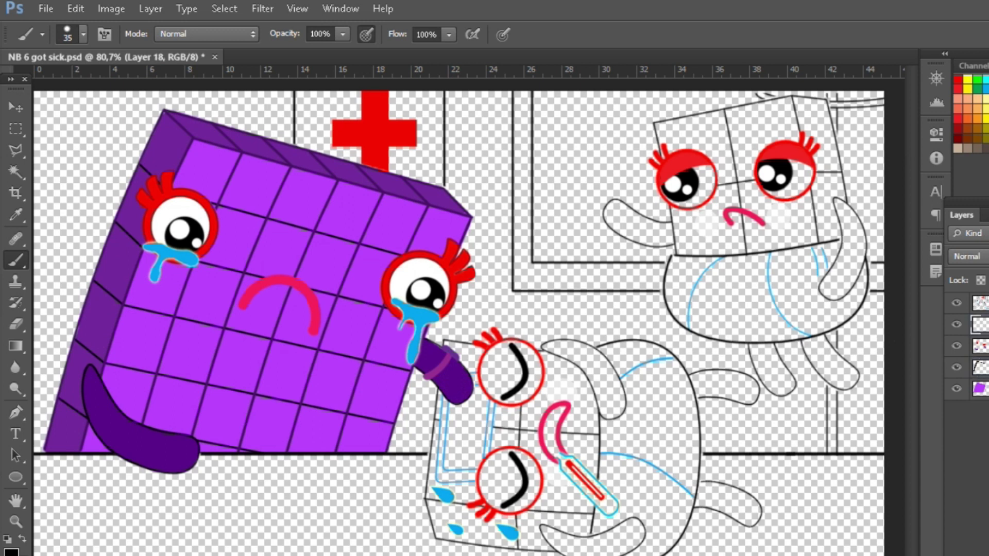
# Step: Merge the large block's separate line, face and colour layers into a single layer
pyautogui.hotkey('ctrl', 'e')
pyautogui.hotkey('ctrl', 'e')
pyautogui.hotkey('ctrl', 'e')
# Step: Fill both closed eyes of the lying character with white, keeping the black eyelid curves
pyautogui.press('x')
pyautogui.press(']')
pyautogui.press(']')
pyautogui.press(']')
pyautogui.press(']')
pyautogui.press(']')
pyautogui.press(']')
pyautogui.press(']')
pyautogui.moveTo(512, 370); pyautogui.dragTo(510, 368)
pyautogui.moveTo(506, 476); pyautogui.dragTo(509, 483)
# Step: Paint the lying character's open mouth dark red and the thermometer in its mouth cyan
pyautogui.scroll(3, 556, 501)
pyautogui.click(958, 127)
pyautogui.press('[')
pyautogui.press('[')
pyautogui.press('[')
pyautogui.press('[')
pyautogui.press('[')
pyautogui.press('[')
pyautogui.press('[')
pyautogui.press('[')
pyautogui.press('[')
pyautogui.press('[')
pyautogui.moveTo(563, 382)
pyautogui.mouseDown()
pyautogui.moveTo(545, 413)
pyautogui.moveTo(554, 436)
pyautogui.moveTo(557, 390)
pyautogui.moveTo(566, 454)
pyautogui.moveTo(622, 511)
pyautogui.mouseUp()
pyautogui.moveTo(574, 448); pyautogui.dragTo(621, 492)
pyautogui.moveTo(575, 457); pyautogui.dragTo(627, 509)
# Step: On a new layer placed at the bottom of the stack, paint the compress on the lying character's forehead cyan
pyautogui.hotkey('ctrl', 'shift', 'alt', 'n')
pyautogui.moveTo(978, 325); pyautogui.dragTo(978, 361)
pyautogui.moveTo(449, 338)
pyautogui.mouseDown()
pyautogui.moveTo(463, 368)
pyautogui.moveTo(455, 447)
pyautogui.moveTo(434, 345)
pyautogui.moveTo(405, 466)
pyautogui.moveTo(447, 467)
pyautogui.moveTo(430, 446)
pyautogui.moveTo(438, 361)
pyautogui.mouseUp()
pyautogui.press(']')
pyautogui.press(']')
pyautogui.press(']')
pyautogui.click(430, 445)
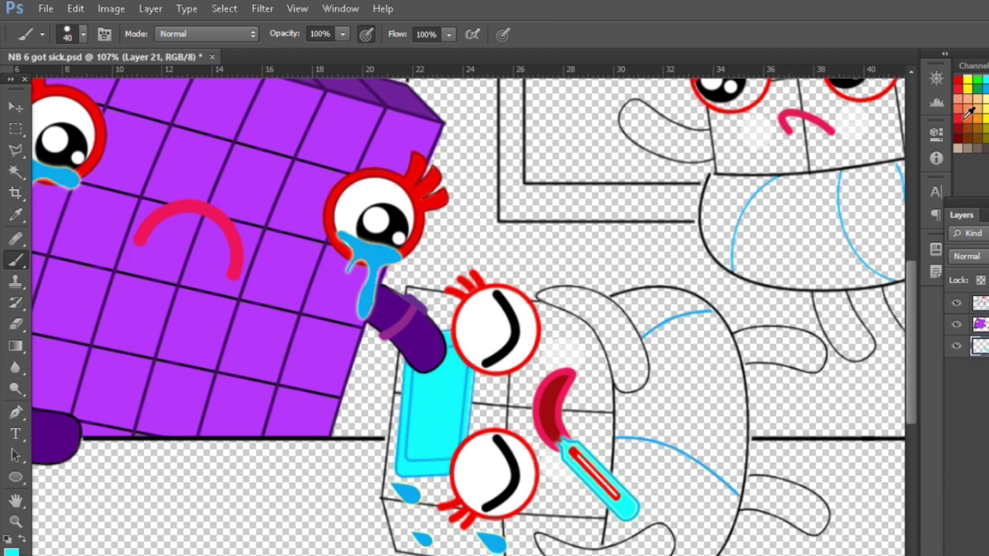
# Step: Paint both arms of the lying character solid red inside their outlines
pyautogui.press('[')
pyautogui.press('[')
pyautogui.press('[')
pyautogui.moveTo(539, 296)
pyautogui.mouseDown()
pyautogui.moveTo(606, 335)
pyautogui.moveTo(623, 381)
pyautogui.mouseUp()
pyautogui.moveTo(545, 292)
pyautogui.mouseDown()
pyautogui.moveTo(573, 291)
pyautogui.moveTo(620, 312)
pyautogui.moveTo(642, 372)
pyautogui.moveTo(575, 308)
pyautogui.moveTo(600, 316)
pyautogui.moveTo(632, 373)
pyautogui.mouseUp()
pyautogui.press(']')
pyautogui.press(']')
pyautogui.press(']')
pyautogui.press(']')
pyautogui.moveTo(539, 538)
pyautogui.mouseDown()
pyautogui.moveTo(572, 551)
pyautogui.moveTo(544, 544)
pyautogui.moveTo(593, 543)
pyautogui.moveTo(578, 549)
pyautogui.moveTo(590, 554)
pyautogui.moveTo(655, 542)
pyautogui.mouseUp()
# Step: Fill both legs of the lying character with the same red as its arms
pyautogui.scroll(-1, 595, 542)
pyautogui.press('[')
pyautogui.press(']')
pyautogui.press(']')
pyautogui.press(']')
pyautogui.moveTo(730, 355)
pyautogui.mouseDown()
pyautogui.moveTo(734, 371)
pyautogui.moveTo(795, 381)
pyautogui.moveTo(775, 361)
pyautogui.moveTo(791, 375)
pyautogui.mouseUp()
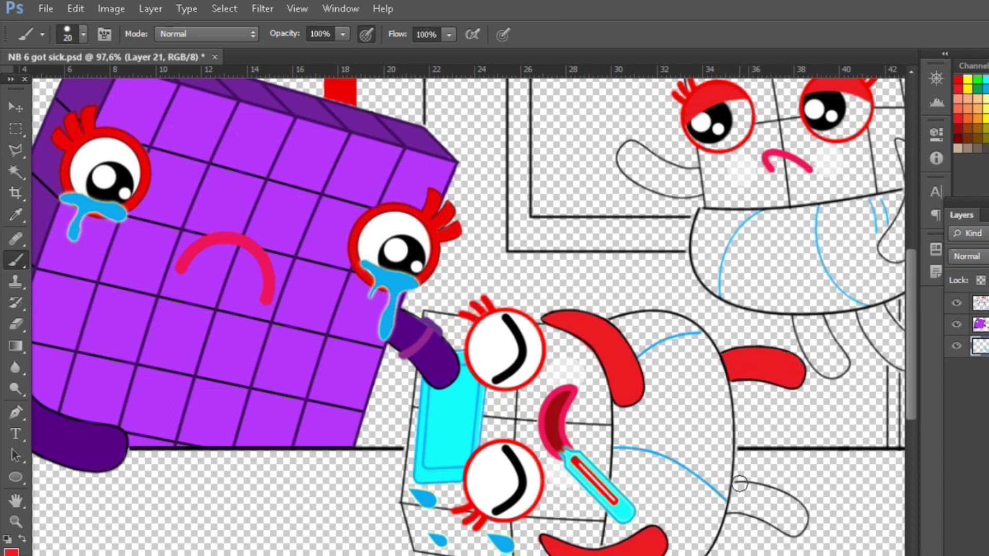
pyautogui.moveTo(733, 505)
pyautogui.mouseDown()
pyautogui.moveTo(762, 517)
pyautogui.moveTo(774, 510)
pyautogui.moveTo(762, 500)
pyautogui.moveTo(796, 516)
pyautogui.mouseUp()
# Step: On a new layer, fill the lying character's rounded body with white using a large brush
pyautogui.press(']')
pyautogui.press(']')
pyautogui.press(']')
pyautogui.press(']')
pyautogui.hotkey('ctrl', 'shift', 'alt', 'n')
pyautogui.press('x')
pyautogui.moveTo(618, 330)
pyautogui.mouseDown()
pyautogui.moveTo(676, 326)
pyautogui.moveTo(701, 350)
pyautogui.moveTo(718, 487)
pyautogui.moveTo(691, 550)
pyautogui.moveTo(623, 549)
pyautogui.moveTo(615, 510)
pyautogui.moveTo(629, 461)
pyautogui.moveTo(626, 368)
pyautogui.moveTo(649, 359)
pyautogui.moveTo(684, 468)
pyautogui.moveTo(656, 475)
pyautogui.moveTo(664, 493)
pyautogui.mouseUp()
pyautogui.press(']')
pyautogui.press(']')
pyautogui.press(']')
pyautogui.press(']')
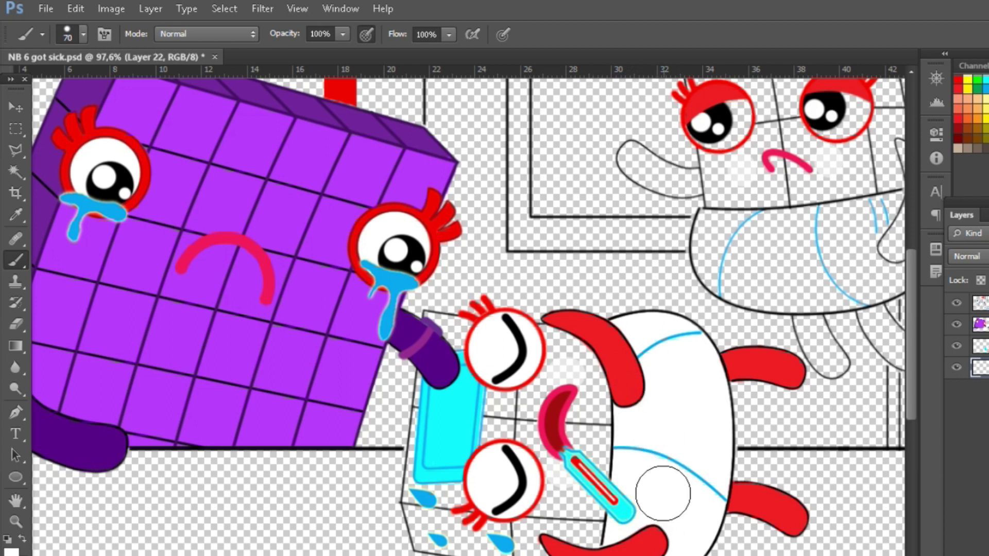
# Step: On a new layer, choose a vivid purple and paint along the edges of the lying character's block head
pyautogui.hotkey('ctrl', 'shift', 'alt', 'n')
pyautogui.keyDown('alt'); pyautogui.click(433, 361); pyautogui.keyUp('alt')
pyautogui.click(11, 552)
pyautogui.click(914, 212)
pyautogui.press('Return')
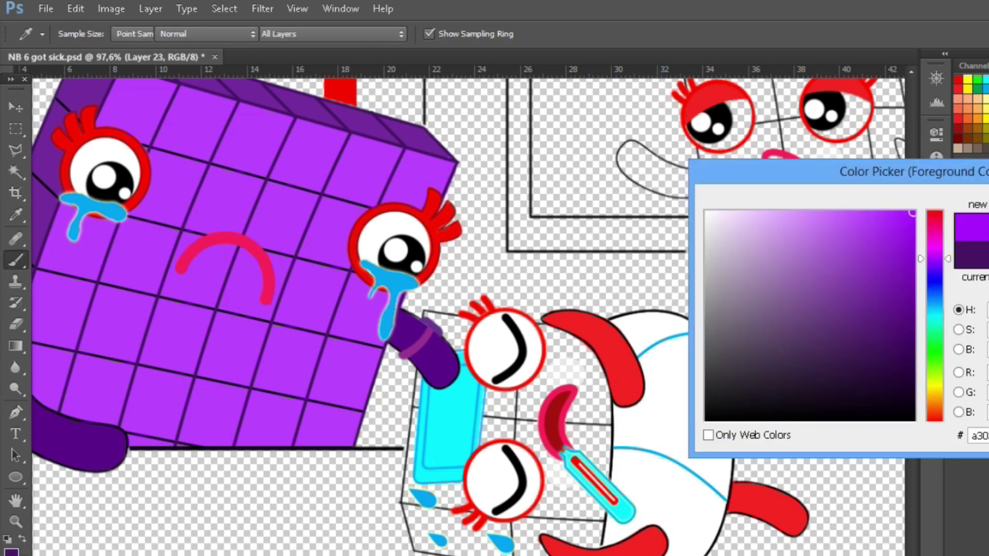
pyautogui.press('[')
pyautogui.press('[')
pyautogui.press('[')
pyautogui.press('[')
pyautogui.press('[')
pyautogui.press('[')
pyautogui.press('[')
pyautogui.press('[')
pyautogui.moveTo(427, 318)
pyautogui.mouseDown()
pyautogui.moveTo(588, 334)
pyautogui.moveTo(419, 544)
pyautogui.moveTo(579, 555)
pyautogui.mouseUp()
# Step: Fill the rest of the lying character's block head with vivid purple using a larger brush
pyautogui.press(']')
pyautogui.press(']')
pyautogui.press(']')
pyautogui.press(']')
pyautogui.moveTo(432, 335)
pyautogui.mouseDown()
pyautogui.moveTo(592, 360)
pyautogui.moveTo(540, 479)
pyautogui.moveTo(464, 536)
pyautogui.moveTo(598, 541)
pyautogui.mouseUp()
# Step: On a new layer, shade the lower side face of the lying character's block head with translucent black
pyautogui.press('e')
pyautogui.hotkey('alt', ']')
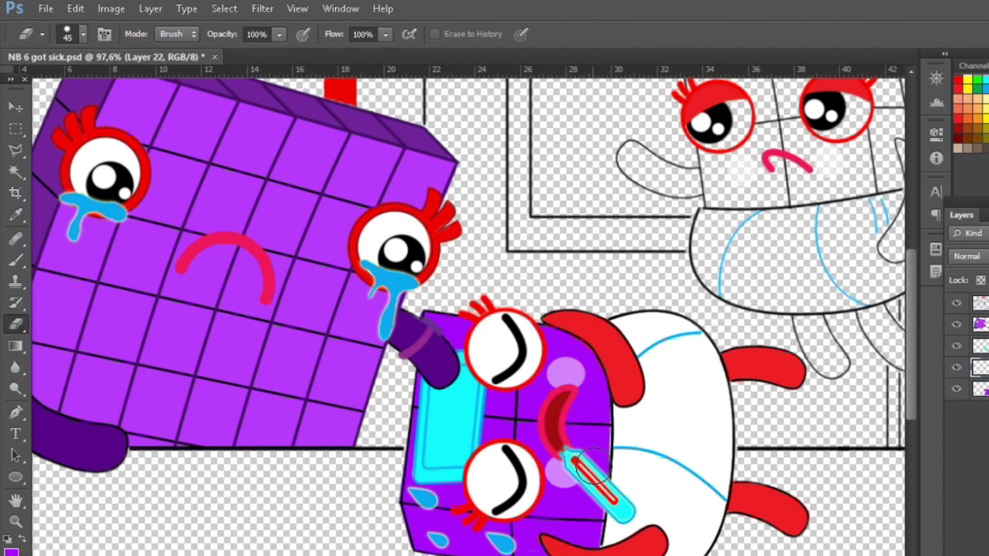
pyautogui.hotkey('alt', '[')
pyautogui.hotkey('ctrl', 'shift', 'alt', 'n')
pyautogui.press('d')
pyautogui.press('b')
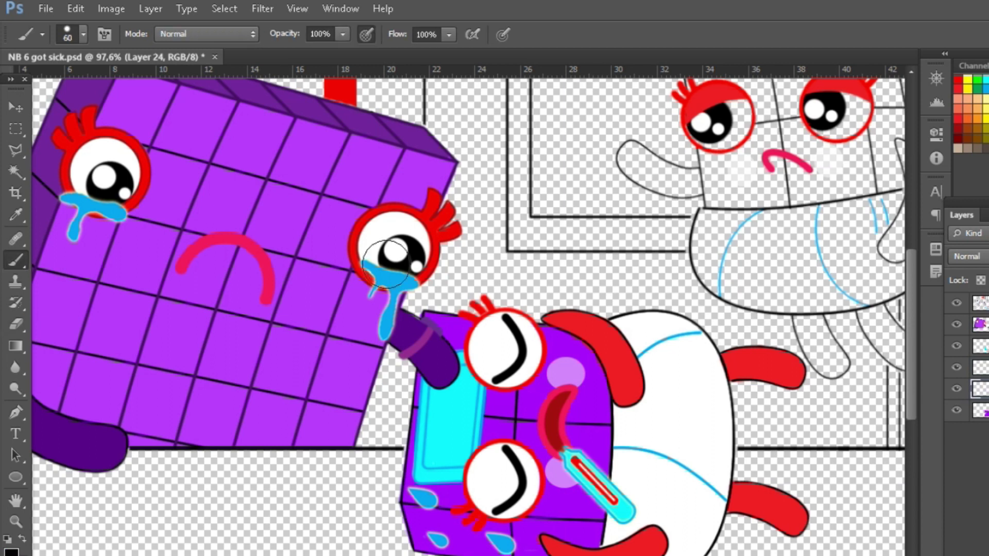
pyautogui.moveTo(408, 508)
pyautogui.mouseDown()
pyautogui.moveTo(425, 553)
pyautogui.moveTo(519, 553)
pyautogui.mouseUp()
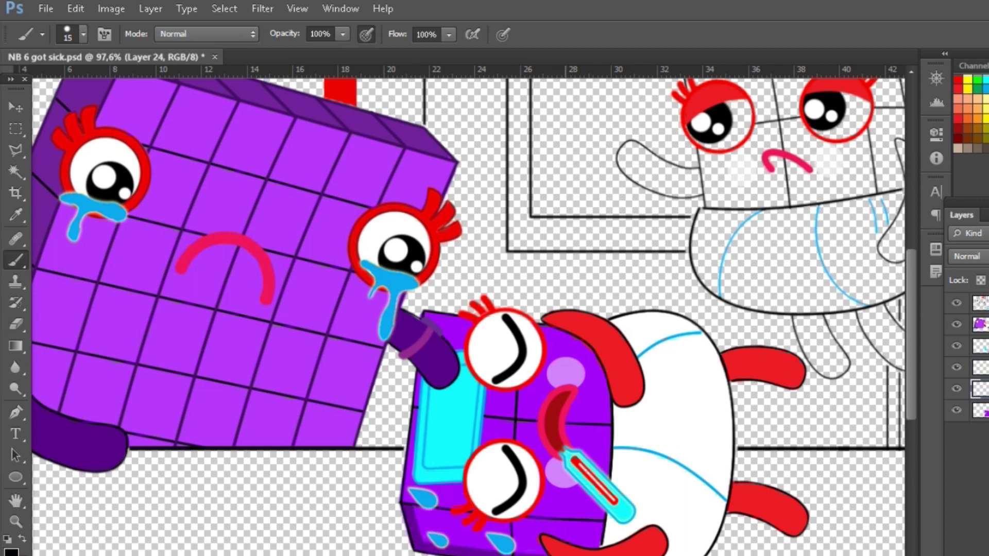
pyautogui.moveTo(460, 515)
pyautogui.mouseDown()
pyautogui.moveTo(597, 528)
pyautogui.moveTo(430, 530)
pyautogui.mouseUp()
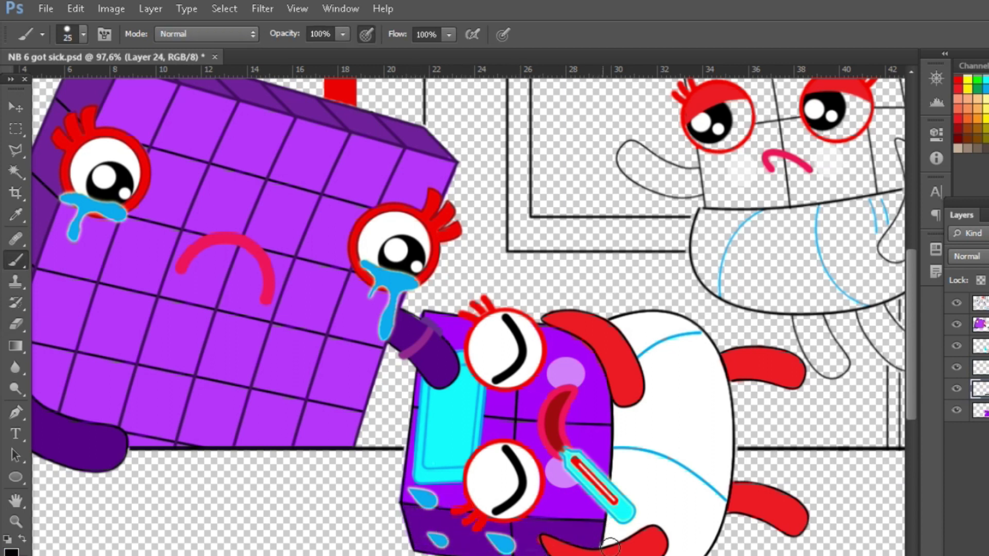
# Step: On a new layer, paint a soft red fever glow around the cyan cloth on the lying character's forehead
pyautogui.hotkey('ctrl', 'shift', 'alt', 'n')
pyautogui.click(958, 79)
pyautogui.click(959, 90)
pyautogui.click(83, 34)
pyautogui.doubleClick(86, 162)
pyautogui.press(']')
pyautogui.press(']')
pyautogui.press(']')
pyautogui.press(']')
pyautogui.press(']')
pyautogui.moveTo(448, 353)
pyautogui.mouseDown()
pyautogui.moveTo(442, 492)
pyautogui.moveTo(505, 351)
pyautogui.moveTo(473, 458)
pyautogui.moveTo(465, 354)
pyautogui.moveTo(433, 325)
pyautogui.moveTo(498, 500)
pyautogui.mouseUp()
pyautogui.press('[')
pyautogui.press('[')
pyautogui.press('[')
pyautogui.press('[')
pyautogui.press('e')
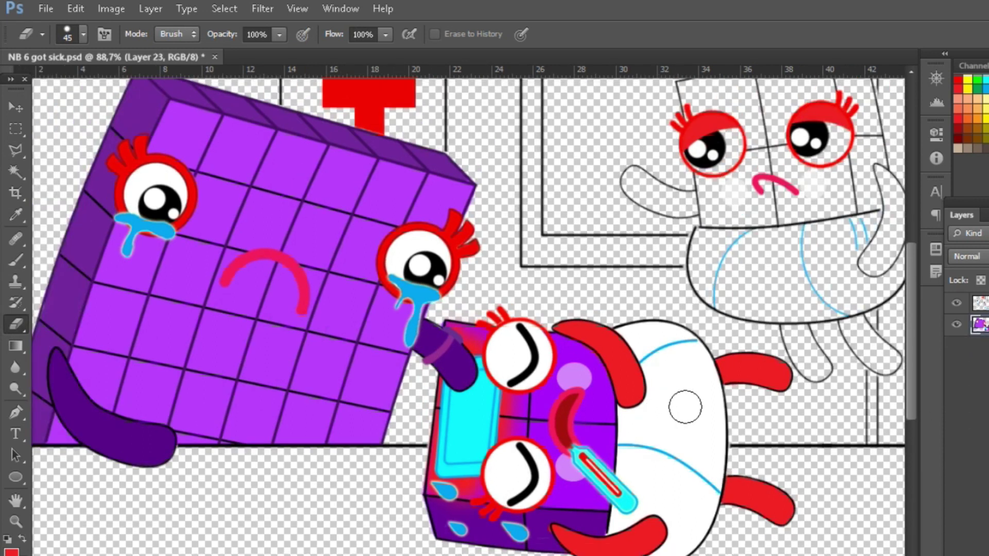
# Step: Fill the empty areas of both eyes of the floating character with white
pyautogui.press('b')
pyautogui.click(83, 34)
pyautogui.click(718, 139)
pyautogui.press(']')
pyautogui.press(']')
pyautogui.press(']')
pyautogui.press(']')
pyautogui.press(']')
pyautogui.press(']')
pyautogui.click(714, 149)
pyautogui.click(821, 143)
# Step: Fill both arms of the floating character with red using a small brush
pyautogui.scroll(-2, 813, 240)
pyautogui.click(960, 88)
pyautogui.press('[')
pyautogui.press('[')
pyautogui.press('[')
pyautogui.press('[')
pyautogui.moveTo(598, 221); pyautogui.dragTo(643, 246)
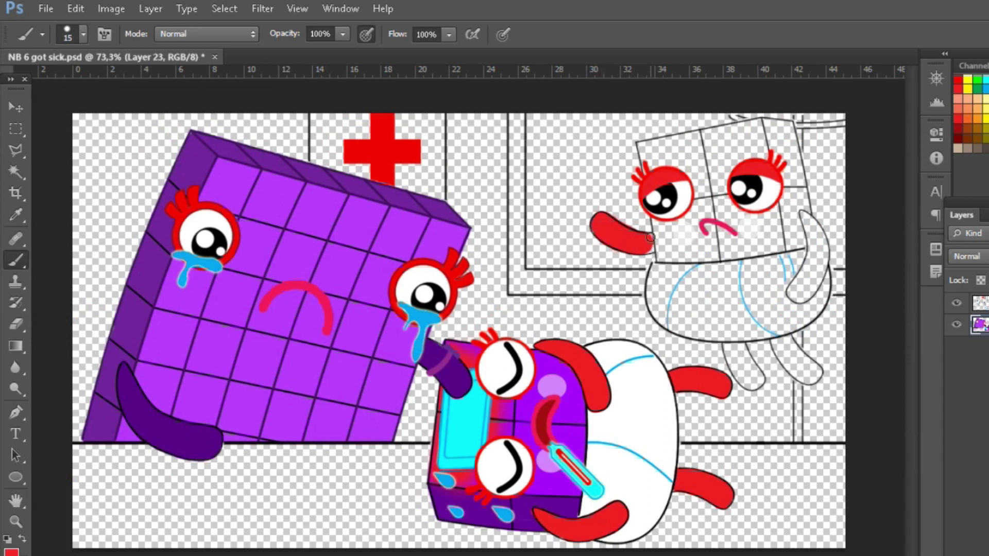
pyautogui.click(17, 326)
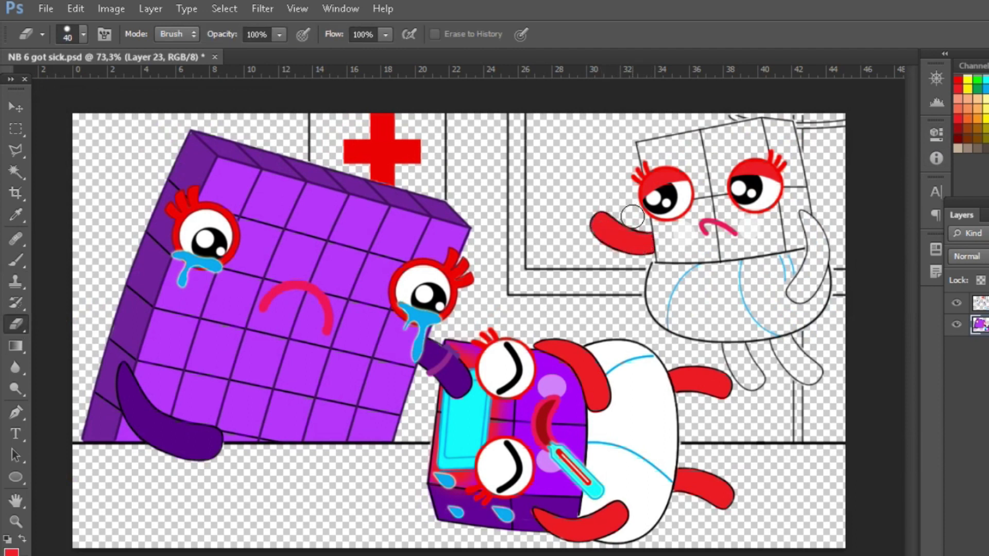
pyautogui.click(16, 260)
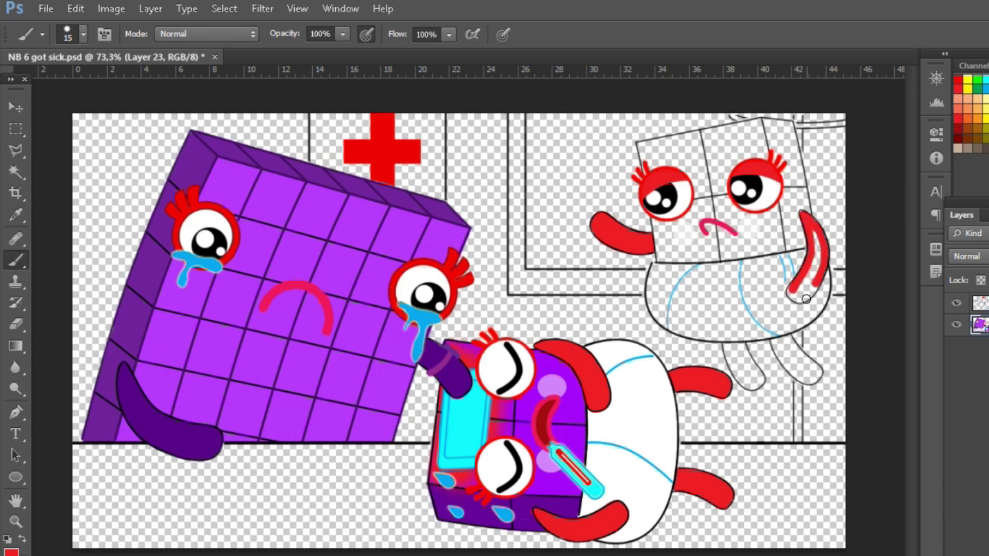
pyautogui.press(']')
pyautogui.moveTo(815, 259); pyautogui.dragTo(797, 293)
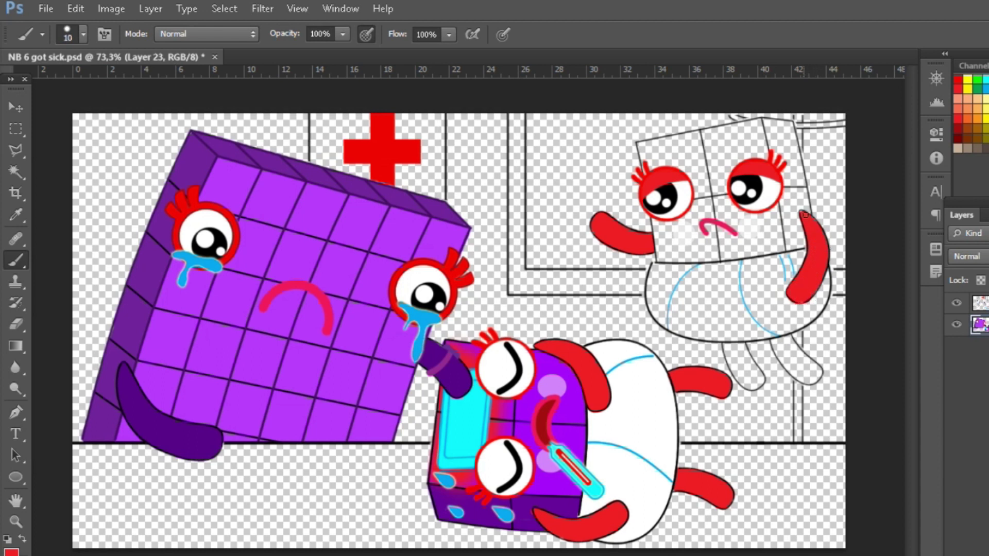
# Step: On a new layer, fill the floating character's rounded lower body with white
pyautogui.hotkey('ctrl', 'shift', 'alt', 'n')
pyautogui.moveTo(657, 269); pyautogui.dragTo(798, 254)
pyautogui.press(']')
pyautogui.press(']')
pyautogui.moveTo(658, 273)
pyautogui.mouseDown()
pyautogui.moveTo(655, 299)
pyautogui.moveTo(667, 317)
pyautogui.moveTo(720, 330)
pyautogui.moveTo(765, 330)
pyautogui.moveTo(805, 313)
pyautogui.moveTo(820, 277)
pyautogui.moveTo(769, 285)
pyautogui.moveTo(723, 310)
pyautogui.moveTo(770, 294)
pyautogui.mouseUp()
# Step: On a new layer placed beneath, choose purple and paint straight strokes along the edges of the floating character's block head
pyautogui.hotkey('ctrl', 'shift', 'alt', 'n')
pyautogui.hotkey('ctrl', '[')
pyautogui.press('x')
pyautogui.click(11, 553)
pyautogui.click(864, 212)
pyautogui.press('Return')
pyautogui.press('b')
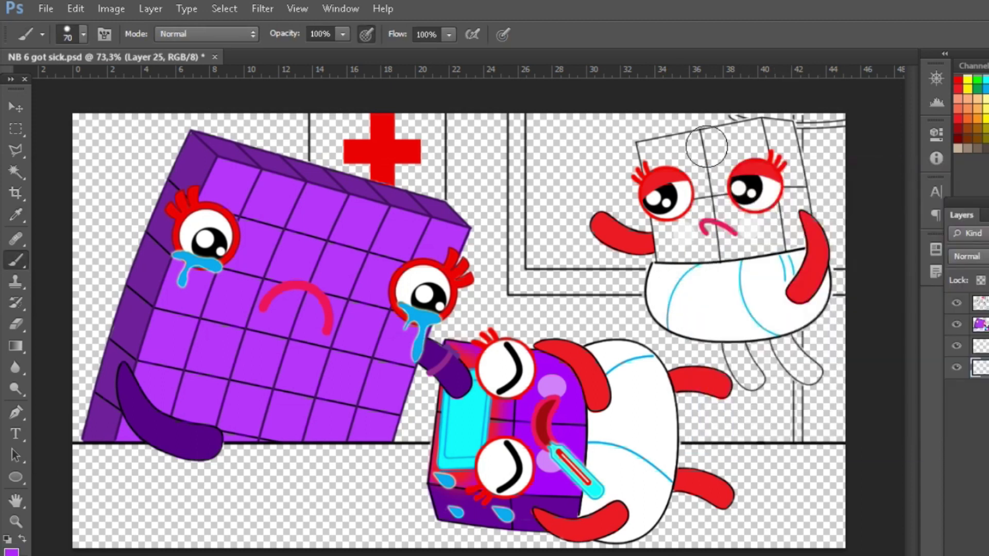
pyautogui.click(641, 147)
pyautogui.keyDown('shift'); pyautogui.click(790, 125); pyautogui.keyUp('shift')
pyautogui.keyDown('shift'); pyautogui.click(798, 182); pyautogui.keyUp('shift')
pyautogui.keyDown('shift'); pyautogui.click(805, 220); pyautogui.keyUp('shift')
pyautogui.click(643, 151)
pyautogui.keyDown('shift'); pyautogui.click(648, 170); pyautogui.keyUp('shift')
pyautogui.keyDown('shift'); pyautogui.click(660, 249); pyautogui.keyUp('shift')
pyautogui.keyDown('shift'); pyautogui.click(665, 268); pyautogui.keyUp('shift')
# Step: Fill the rest of the floating character's block head with purple using a larger brush
pyautogui.press(']')
pyautogui.press(']')
pyautogui.press(']')
pyautogui.press(']')
pyautogui.press(']')
pyautogui.press(']')
pyautogui.press(']')
pyautogui.moveTo(667, 161)
pyautogui.mouseDown()
pyautogui.moveTo(689, 156)
pyautogui.moveTo(726, 177)
pyautogui.moveTo(761, 249)
pyautogui.moveTo(772, 143)
pyautogui.moveTo(791, 238)
pyautogui.mouseUp()
pyautogui.click(979, 346)
pyautogui.click(16, 324)
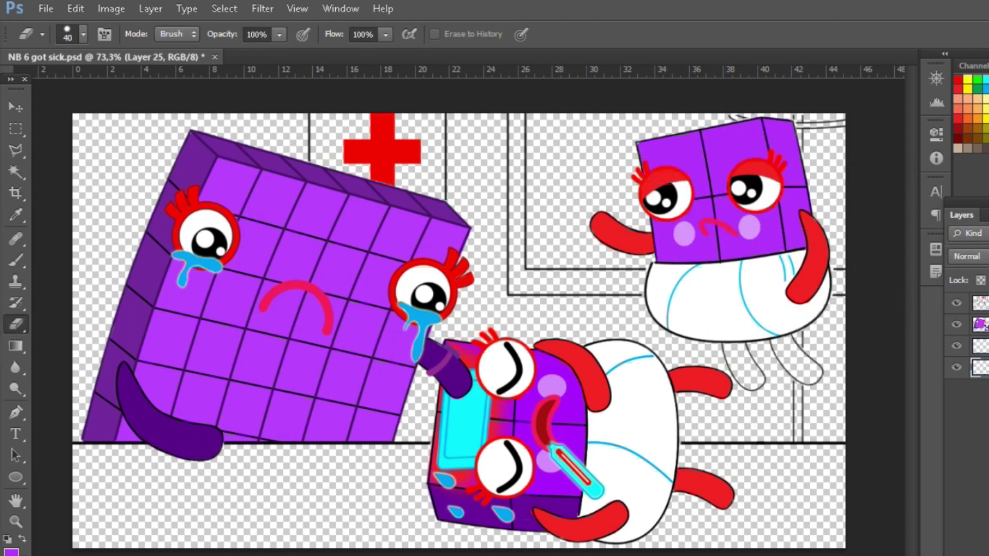
# Step: On a new layer, shade the narrow side face of the floating character's head with translucent black, undoing the stray overlapping stroke
pyautogui.hotkey('ctrl', 'shift', 'alt', 'n')
pyautogui.click(15, 260)
pyautogui.press('d')
pyautogui.moveTo(768, 123)
pyautogui.mouseDown()
pyautogui.moveTo(789, 226)
pyautogui.moveTo(776, 160)
pyautogui.mouseUp()
pyautogui.moveTo(789, 127); pyautogui.dragTo(798, 193)
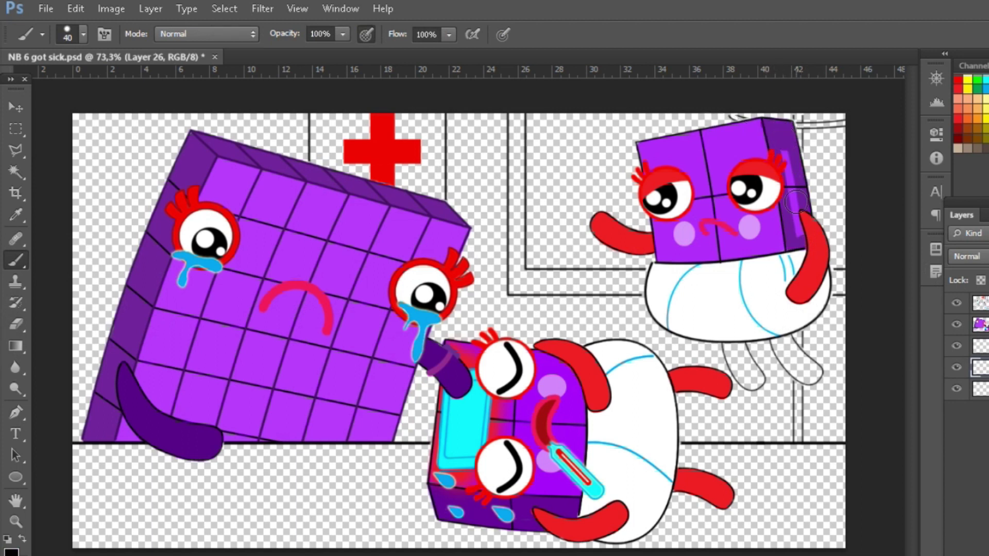
pyautogui.hotkey('ctrl', 'z')
# Step: Fill both legs of the floating character with red
pyautogui.press('e')
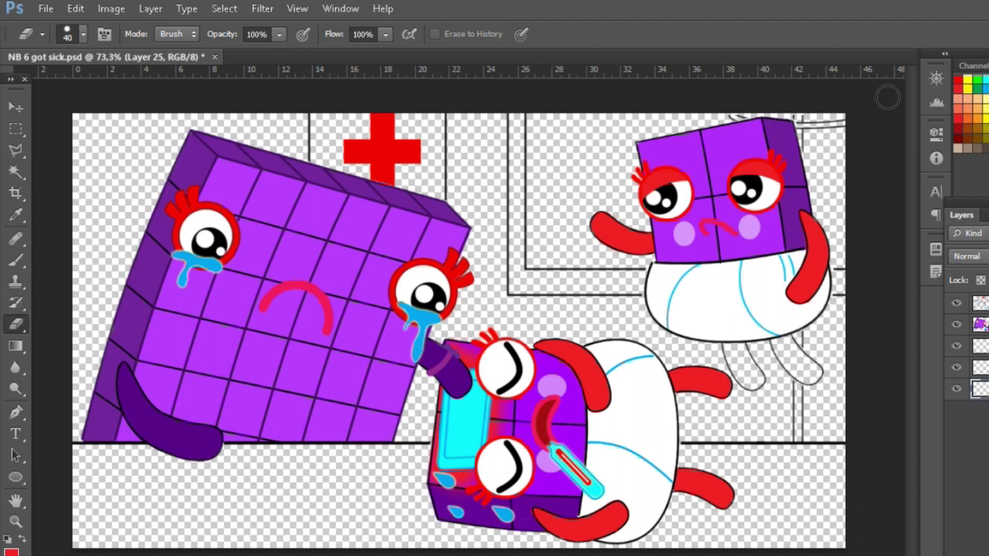
pyautogui.press('b')
pyautogui.moveTo(734, 345); pyautogui.dragTo(749, 378)
pyautogui.moveTo(776, 338); pyautogui.dragTo(812, 373)
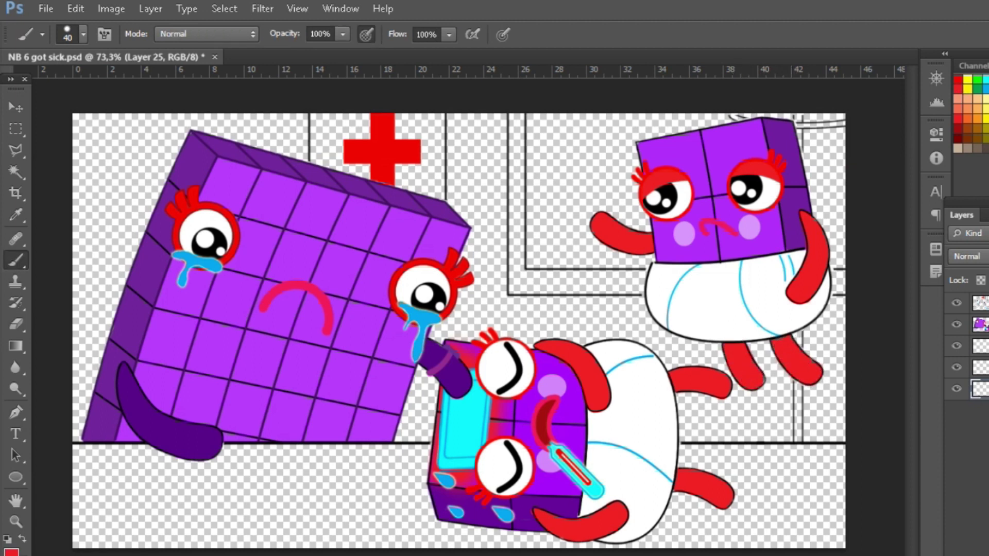
# Step: On a new layer, paint a soft light-blue glow around the floating character's outline
pyautogui.hotkey('ctrl', 'shift', 'alt', 'n')
pyautogui.click(85, 34)
pyautogui.moveTo(634, 146)
pyautogui.mouseDown()
pyautogui.moveTo(791, 116)
pyautogui.moveTo(827, 293)
pyautogui.moveTo(792, 351)
pyautogui.moveTo(759, 345)
pyautogui.moveTo(747, 396)
pyautogui.moveTo(674, 332)
pyautogui.moveTo(647, 262)
pyautogui.moveTo(597, 226)
pyautogui.moveTo(641, 152)
pyautogui.moveTo(638, 134)
pyautogui.mouseUp()
# Step: On a new layer, fill the whole floor with dark teal using straight strokes of a hard brush
pyautogui.hotkey('ctrl', 'shift', 'alt', 'n')
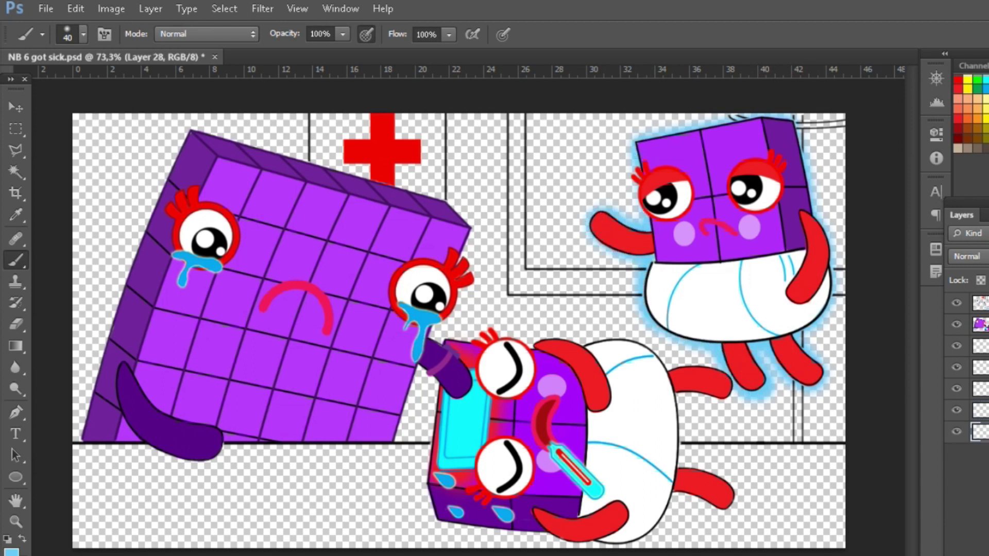
pyautogui.click(84, 34)
pyautogui.doubleClick(57, 139)
pyautogui.click(73, 455)
pyautogui.keyDown('shift'); pyautogui.click(845, 454); pyautogui.keyUp('shift')
pyautogui.press(']')
pyautogui.press(']')
pyautogui.press(']')
pyautogui.press(']')
pyautogui.click(849, 477)
pyautogui.keyDown('shift'); pyautogui.click(68, 495); pyautogui.keyUp('shift')
pyautogui.keyDown('shift'); pyautogui.click(851, 503); pyautogui.keyUp('shift')
pyautogui.moveTo(851, 503); pyautogui.dragTo(74, 538)
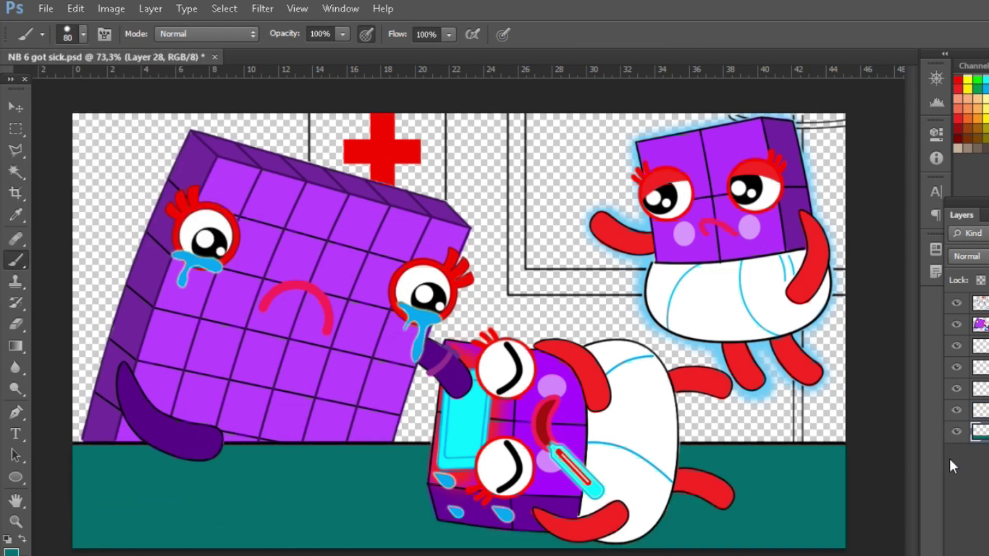
# Step: On a new layer, add dark translucent shadows on the floor beneath the large crying block and the lying character
pyautogui.hotkey('ctrl', 'shift', 'alt', 'n')
pyautogui.click(14, 475)
pyautogui.moveTo(86, 435); pyautogui.dragTo(439, 461)
pyautogui.press('b')
pyautogui.moveTo(433, 504)
pyautogui.mouseDown()
pyautogui.moveTo(634, 541)
pyautogui.moveTo(671, 496)
pyautogui.moveTo(687, 498)
pyautogui.mouseUp()
pyautogui.press(']')
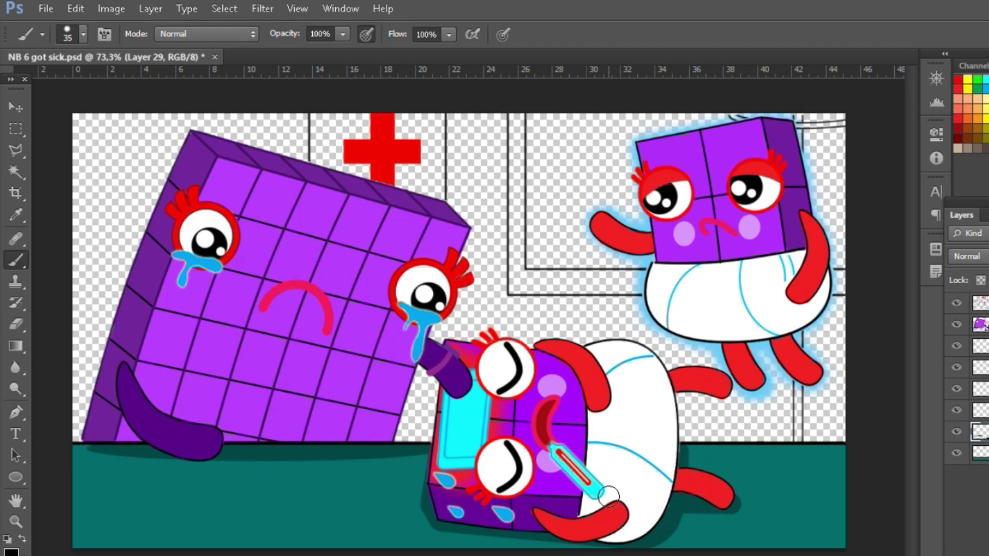
# Step: Merge the painted colour layers beneath the line art into a single layer
pyautogui.click(980, 324)
pyautogui.hotkey('ctrl', 'e')
pyautogui.hotkey('ctrl', 'e')
pyautogui.hotkey('ctrl', 'e')
pyautogui.hotkey('ctrl', 'e')
pyautogui.hotkey('ctrl', 'e')
pyautogui.hotkey('ctrl', 'e')
# Step: On a new layer at the bottom of the stack, fill the sign behind the red cross with white
pyautogui.hotkey('ctrl', 'shift', 'alt', 'n')
pyautogui.moveTo(980, 324); pyautogui.dragTo(980, 389)
pyautogui.press('x')
pyautogui.press(']')
pyautogui.press(']')
pyautogui.moveTo(324, 122)
pyautogui.mouseDown()
pyautogui.moveTo(320, 190)
pyautogui.moveTo(412, 155)
pyautogui.moveTo(419, 200)
pyautogui.mouseUp()
pyautogui.press(']')
pyautogui.press(']')
pyautogui.press(']')
pyautogui.press(']')
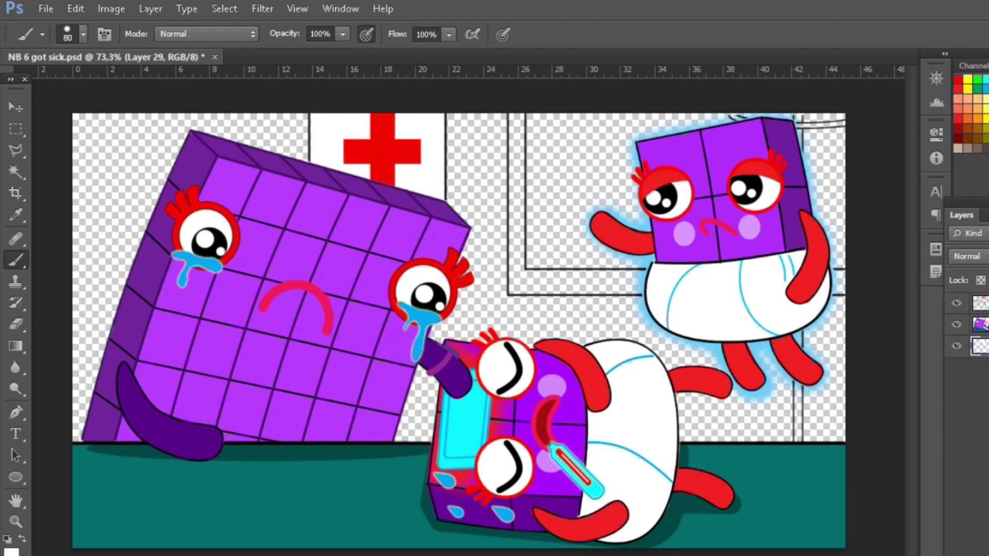
# Step: Fill the window frame behind the floating character with blue using straight strokes of a smaller brush
pyautogui.press('[')
pyautogui.press('[')
pyautogui.press('[')
pyautogui.press('[')
pyautogui.press('[')
pyautogui.press('[')
pyautogui.press('[')
pyautogui.press('[')
pyautogui.keyDown('shift'); pyautogui.click(515, 287); pyautogui.keyUp('shift')
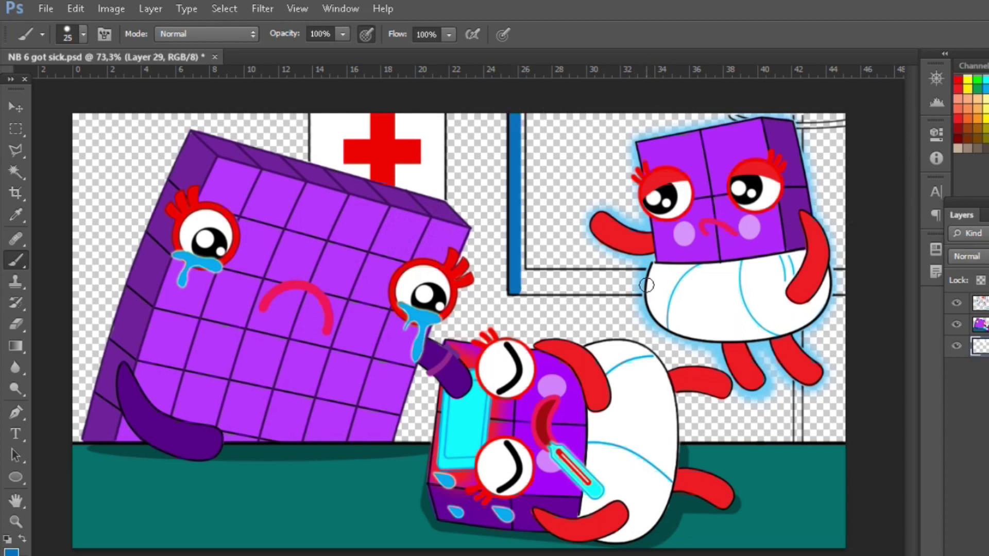
pyautogui.keyDown('shift'); pyautogui.click(647, 281); pyautogui.keyUp('shift')
pyautogui.keyDown('shift'); pyautogui.click(522, 273); pyautogui.keyUp('shift')
pyautogui.keyDown('shift'); pyautogui.click(517, 111); pyautogui.keyUp('shift')
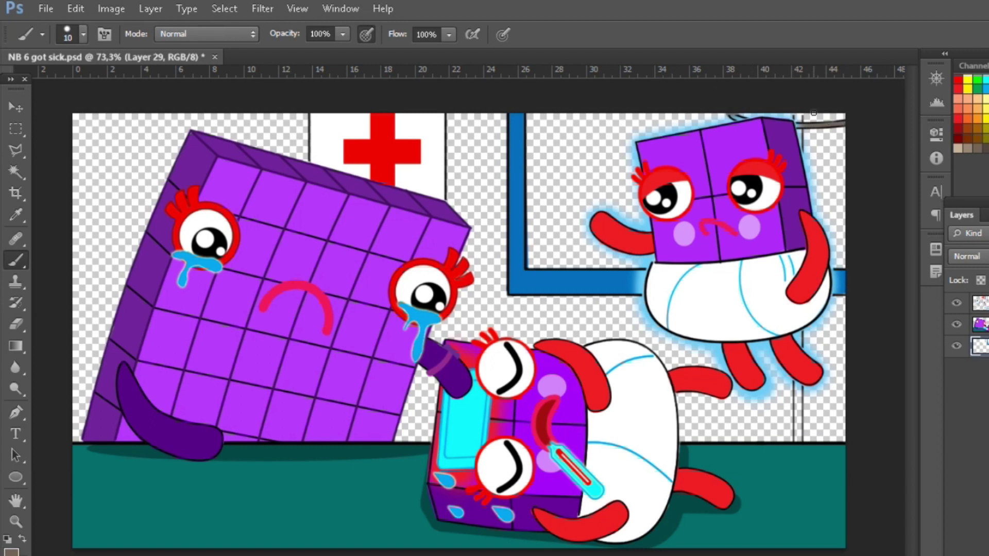
# Step: Fill the lower part of the stand's vertical pole with grey-brown down to the floor
pyautogui.moveTo(799, 425); pyautogui.dragTo(798, 449)
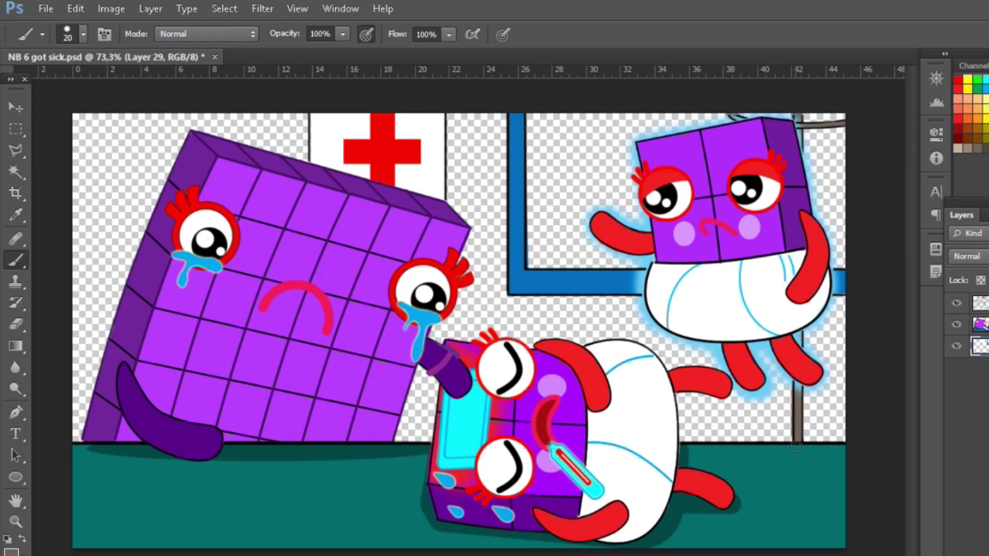
# Step: On a new layer at the bottom of the stack, fill the window glass behind the floating character with light blue
pyautogui.click(12, 552)
pyautogui.click(862, 213)
pyautogui.press('Return')
pyautogui.hotkey('ctrl', 'shift', 'alt', 'n')
pyautogui.moveTo(979, 345); pyautogui.dragTo(979, 405)
pyautogui.moveTo(549, 114)
pyautogui.mouseDown()
pyautogui.moveTo(547, 218)
pyautogui.moveTo(601, 115)
pyautogui.moveTo(849, 247)
pyautogui.mouseUp()
# Step: On another new layer, brush a soft white highlight across the window glass with the brush size at 300
pyautogui.hotkey('ctrl', 'shift', 'alt', 'n')
pyautogui.click(16, 260)
pyautogui.press(']')
pyautogui.press(']')
pyautogui.press(']')
pyautogui.press(']')
pyautogui.press(']')
pyautogui.press(']')
pyautogui.moveTo(584, 186)
pyautogui.mouseDown()
pyautogui.moveTo(793, 160)
pyautogui.moveTo(858, 211)
pyautogui.mouseUp()
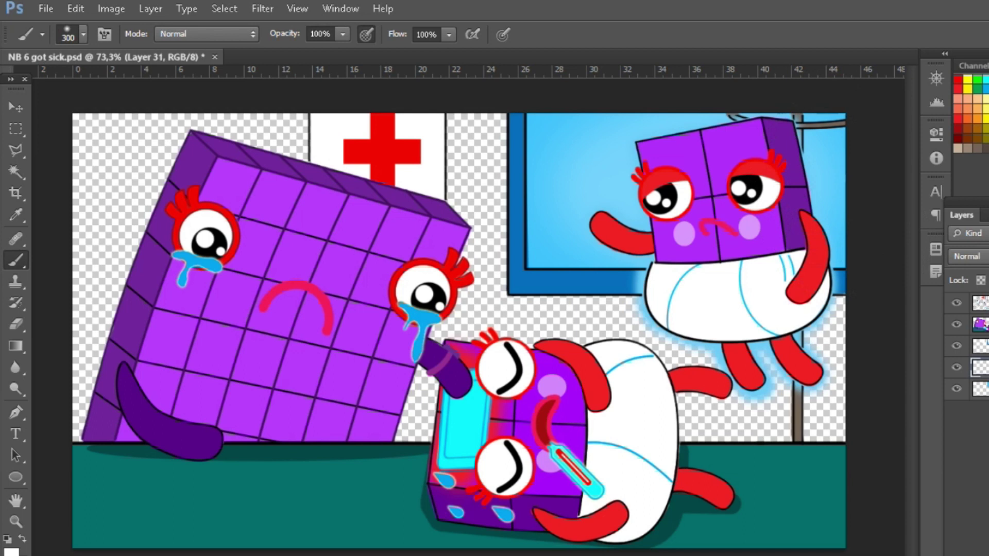
# Step: On a new layer, paint a pale yellow outer glow around the floating character with the brush size at 50
pyautogui.press('[')
pyautogui.press('[')
pyautogui.press('[')
pyautogui.press('[')
pyautogui.press('[')
pyautogui.press('[')
pyautogui.press('[')
pyautogui.press('[')
pyautogui.press('[')
pyautogui.press('[')
pyautogui.press('[')
pyautogui.hotkey('ctrl', 'shift', 'alt', 'n')
pyautogui.moveTo(641, 219)
pyautogui.mouseDown()
pyautogui.moveTo(778, 114)
pyautogui.moveTo(824, 242)
pyautogui.moveTo(831, 292)
pyautogui.moveTo(639, 286)
pyautogui.moveTo(776, 369)
pyautogui.moveTo(822, 196)
pyautogui.moveTo(814, 135)
pyautogui.mouseUp()
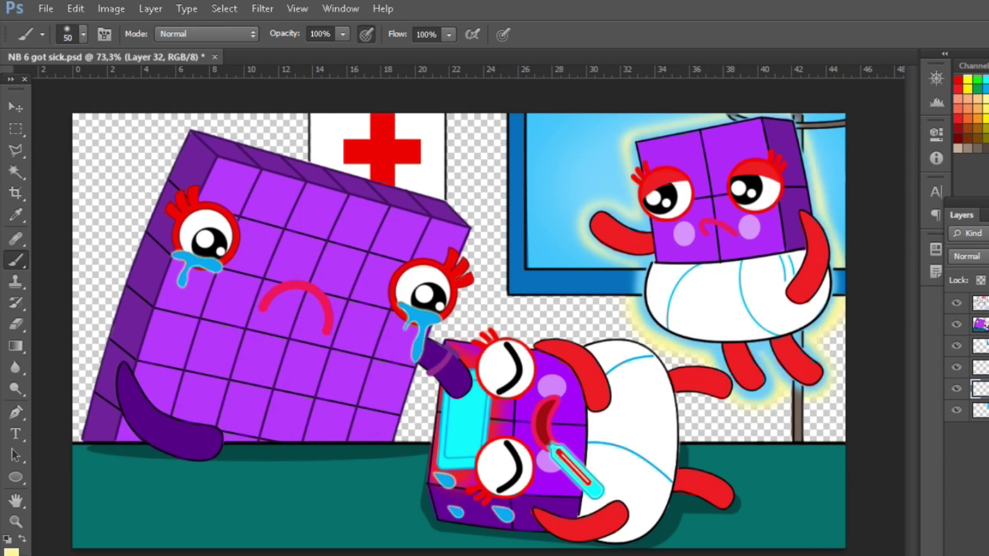
# Step: On a new layer at the bottom of the stack, fill the whole room wall with green using a brush size of 90
pyautogui.hotkey('ctrl', 'shift', 'alt', 'n')
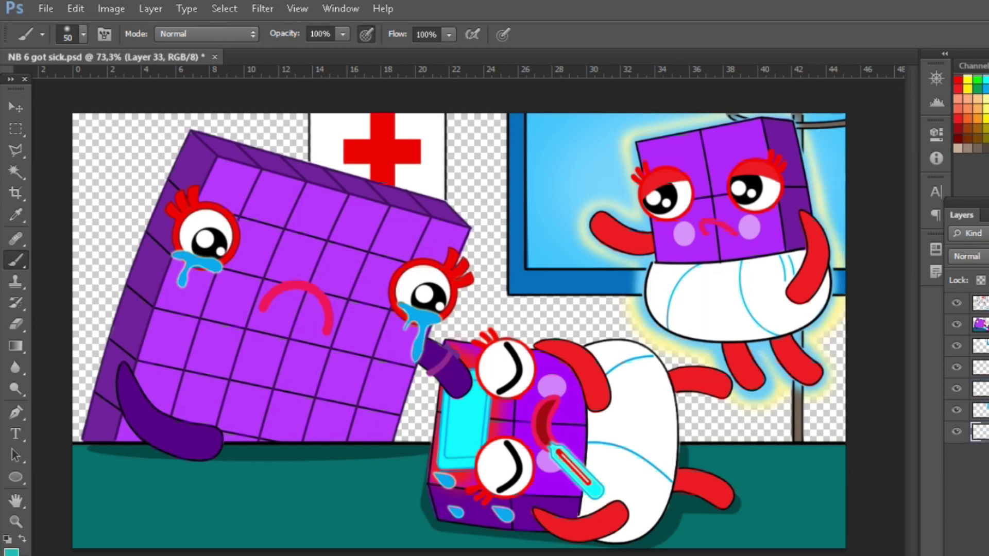
pyautogui.click(83, 34)
pyautogui.click(59, 155)
pyautogui.moveTo(85, 432)
pyautogui.mouseDown()
pyautogui.moveTo(137, 155)
pyautogui.moveTo(466, 242)
pyautogui.moveTo(556, 348)
pyautogui.moveTo(835, 424)
pyautogui.moveTo(748, 291)
pyautogui.mouseUp()
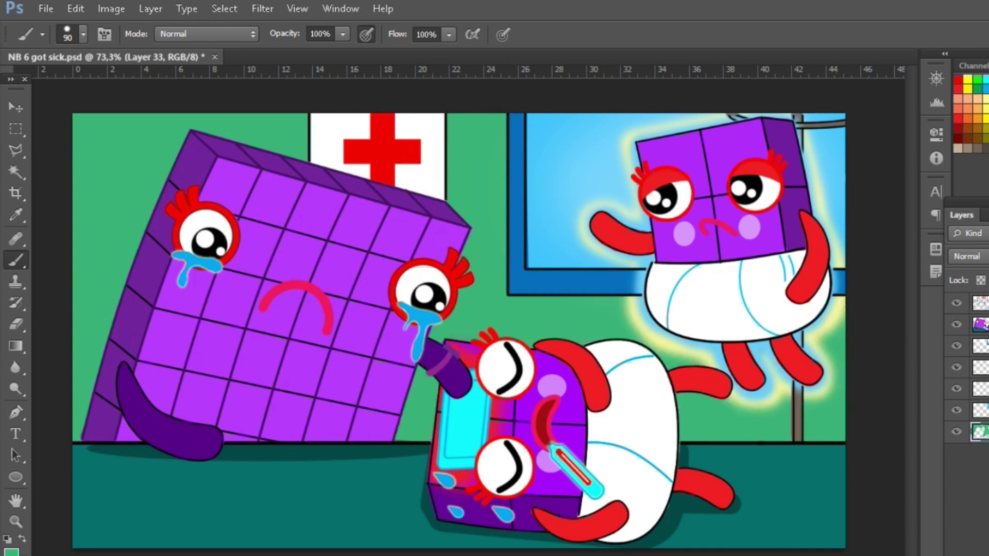
pyautogui.hotkey('ctrl', 'shift', 'alt', 'n')
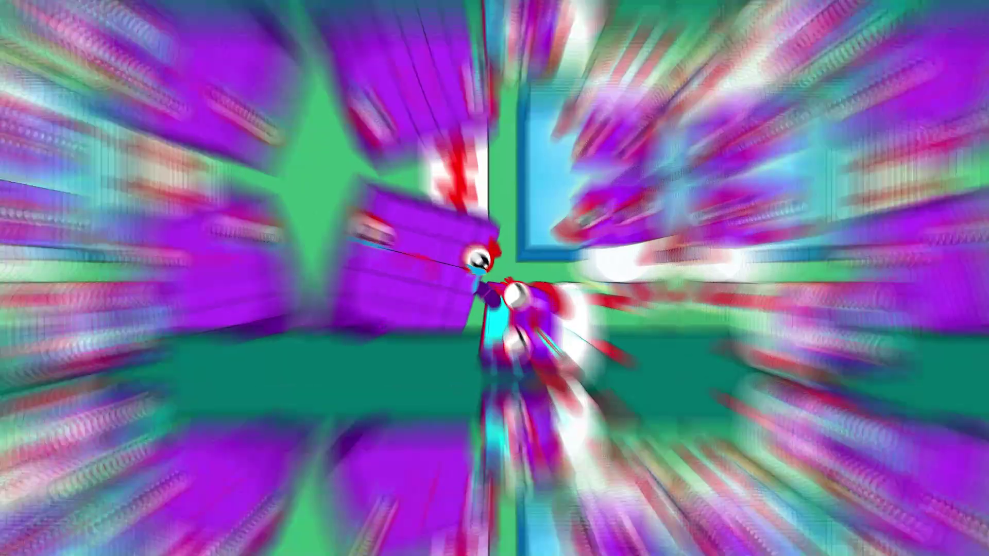